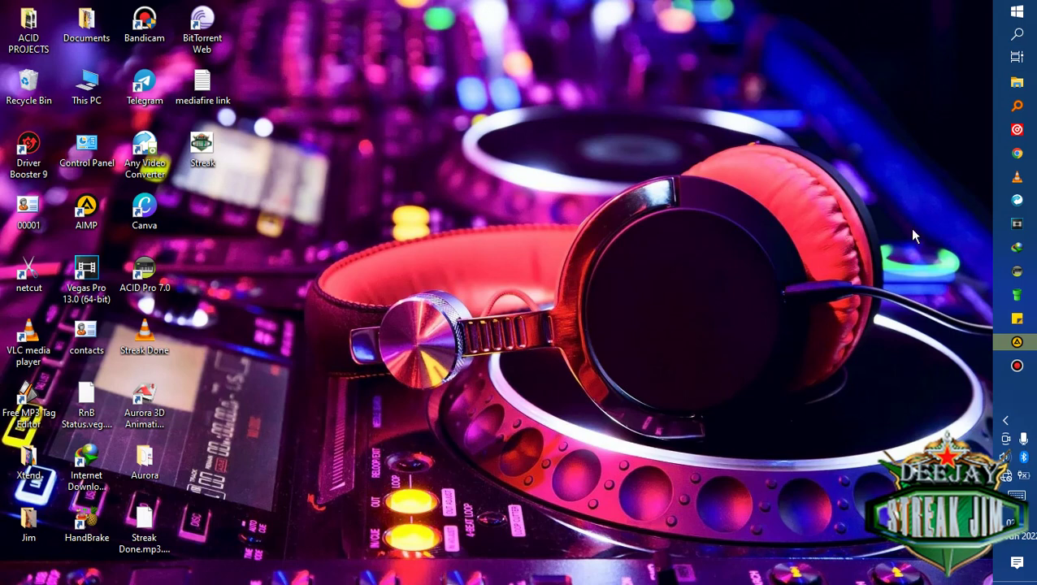
Switch to VirtualDJ and look up the actions mapped to the D, F and G keys in the Streak Mapping keyboard mapping
click(1014, 134)
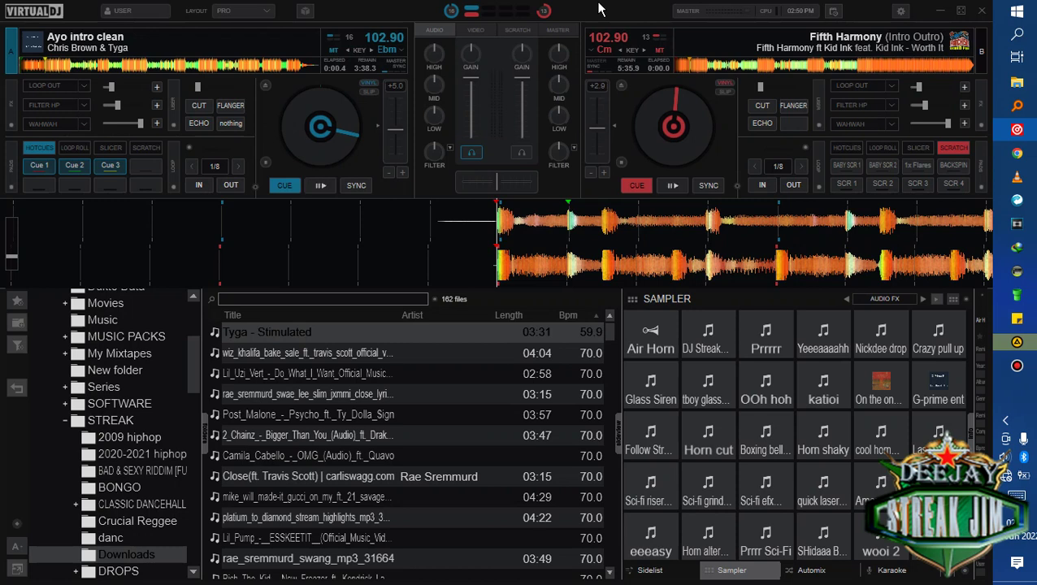
click(901, 12)
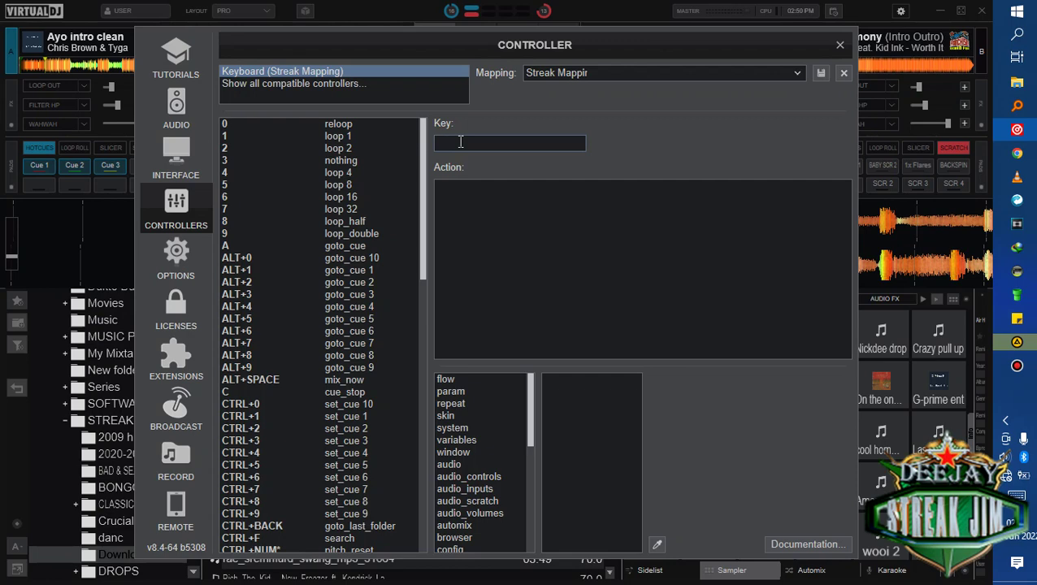
key(d)
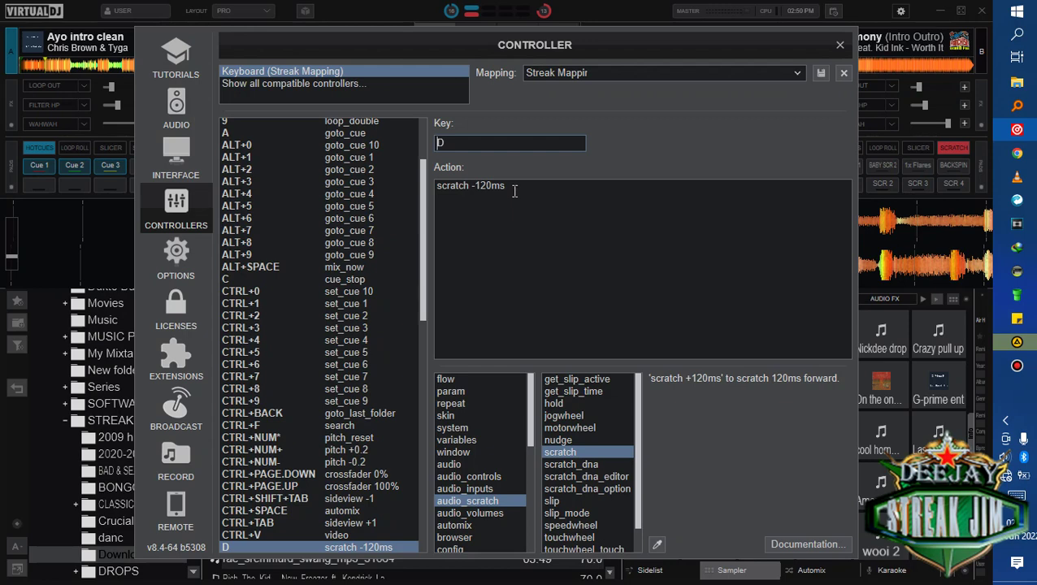
click(458, 140)
key(f)
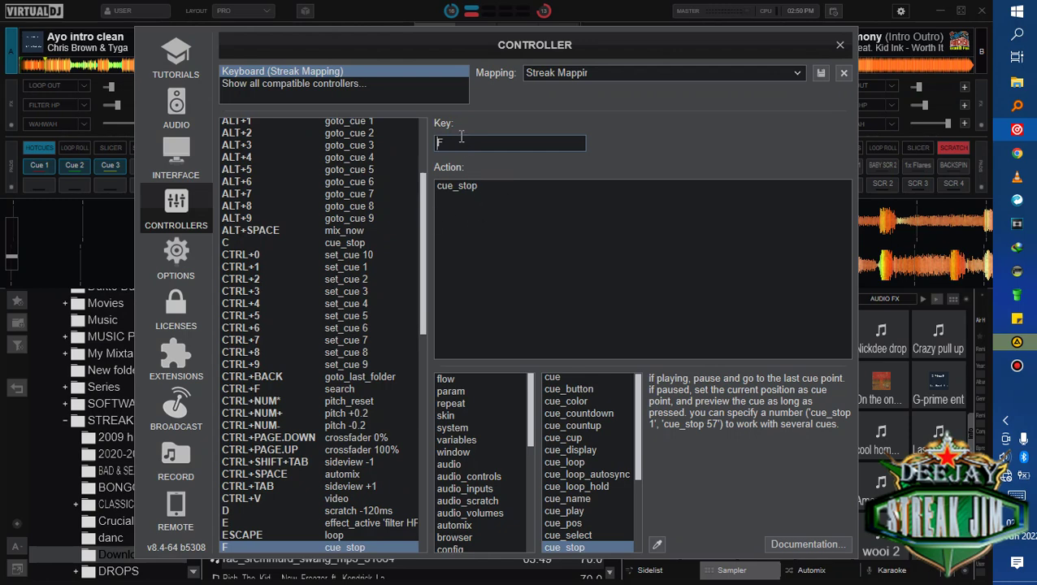
key(g)
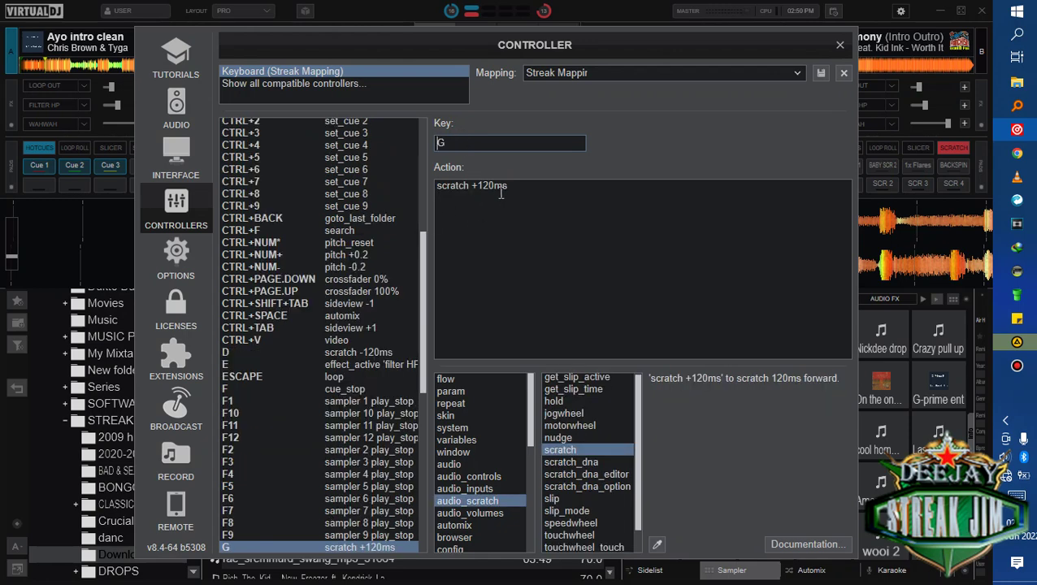
click(839, 45)
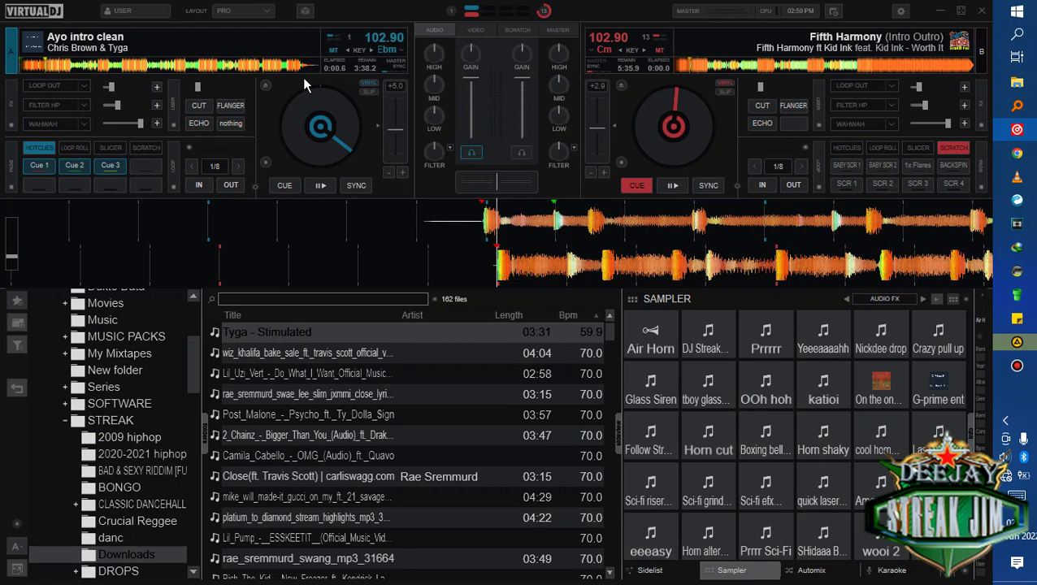
Trigger short bursts of "Ayo intro clean" on deck A from its opening cue point
key(q)
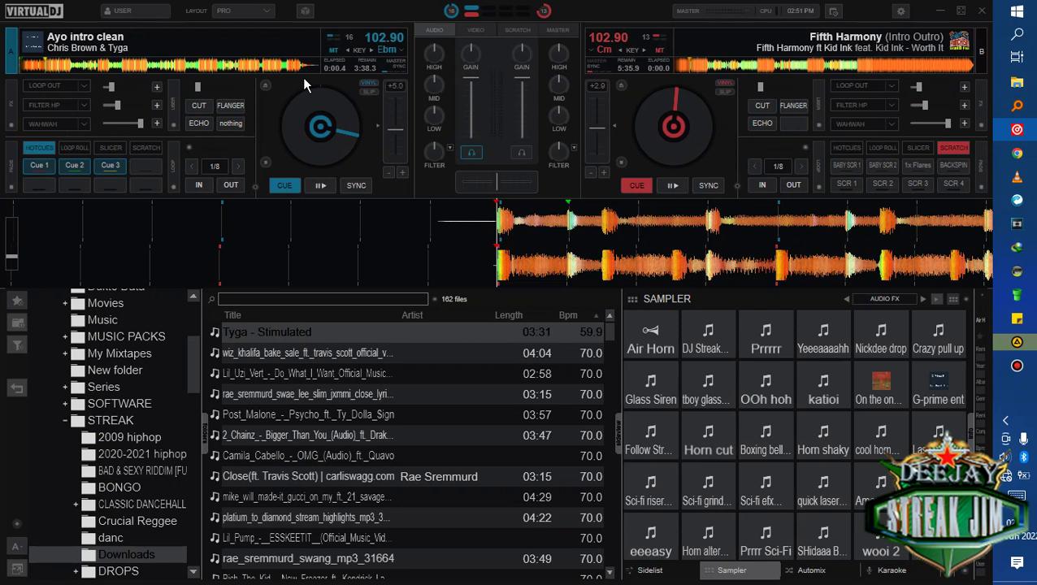
key(q)
key(q)
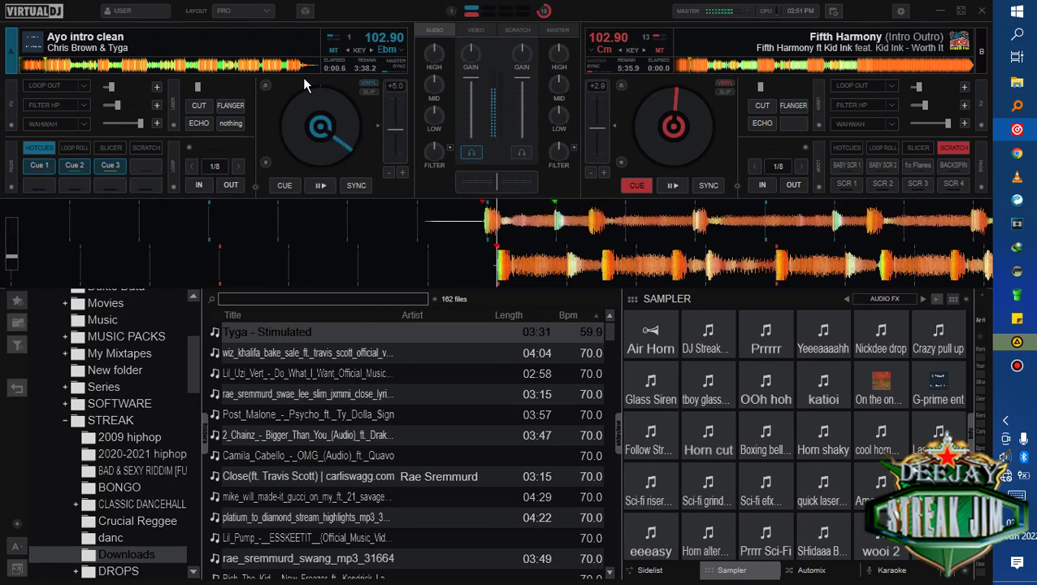
key(q)
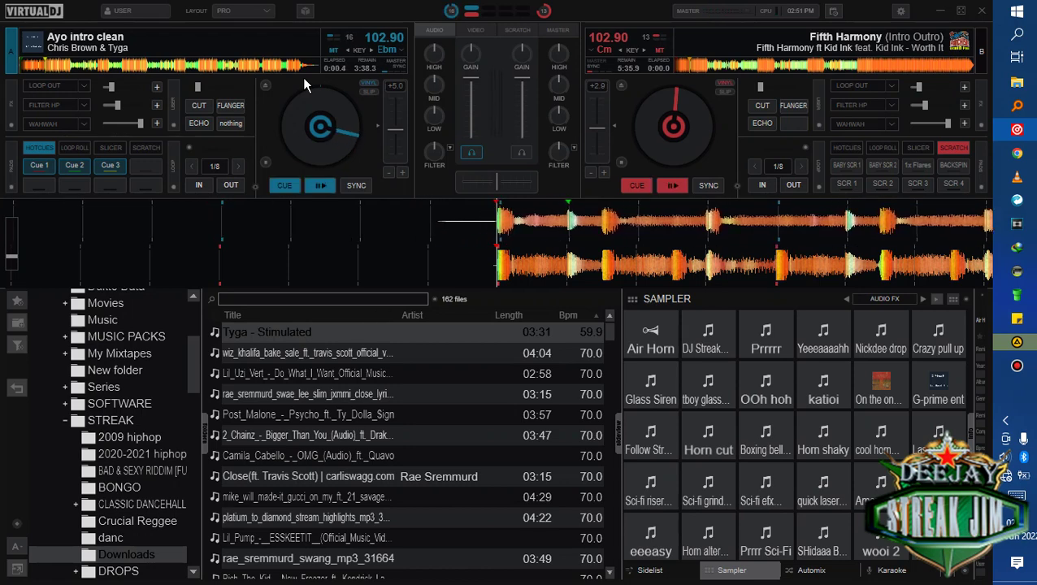
Check the keyboard mapping of the F key and compare it with the C key's entry in the mapping list
key(ctrl+s)
click(458, 145)
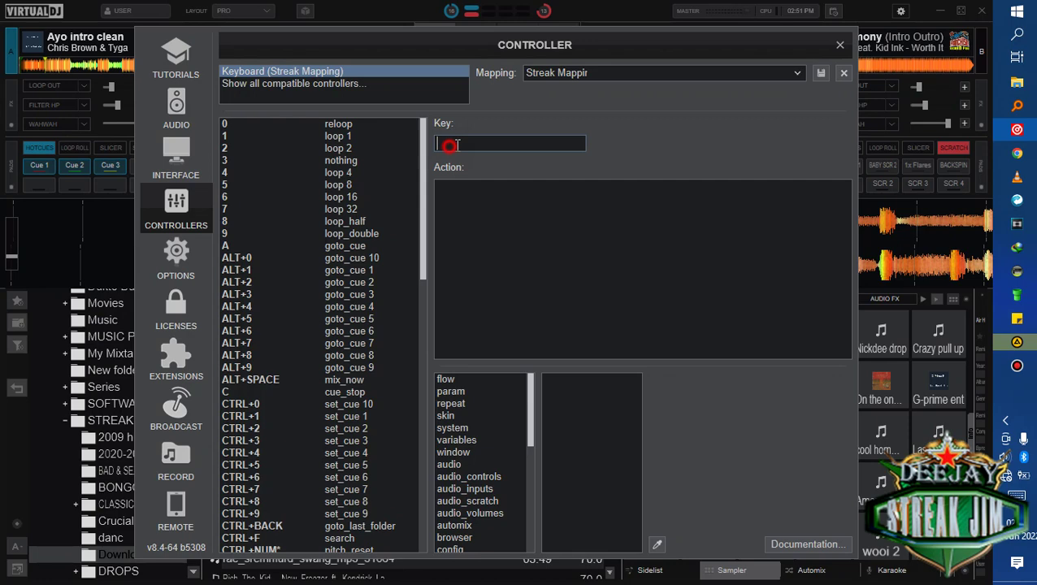
key(f)
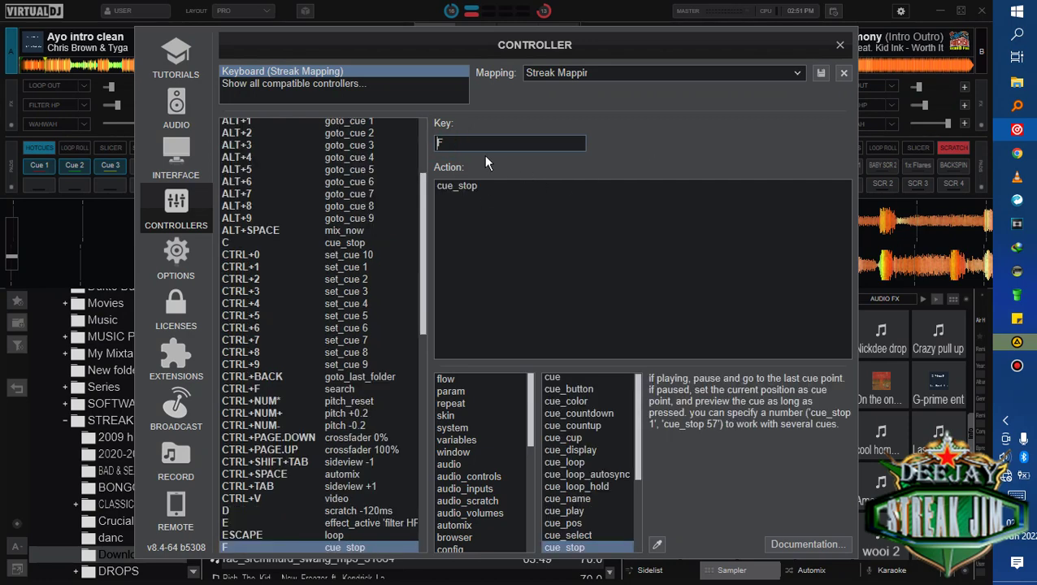
click(221, 244)
click(263, 243)
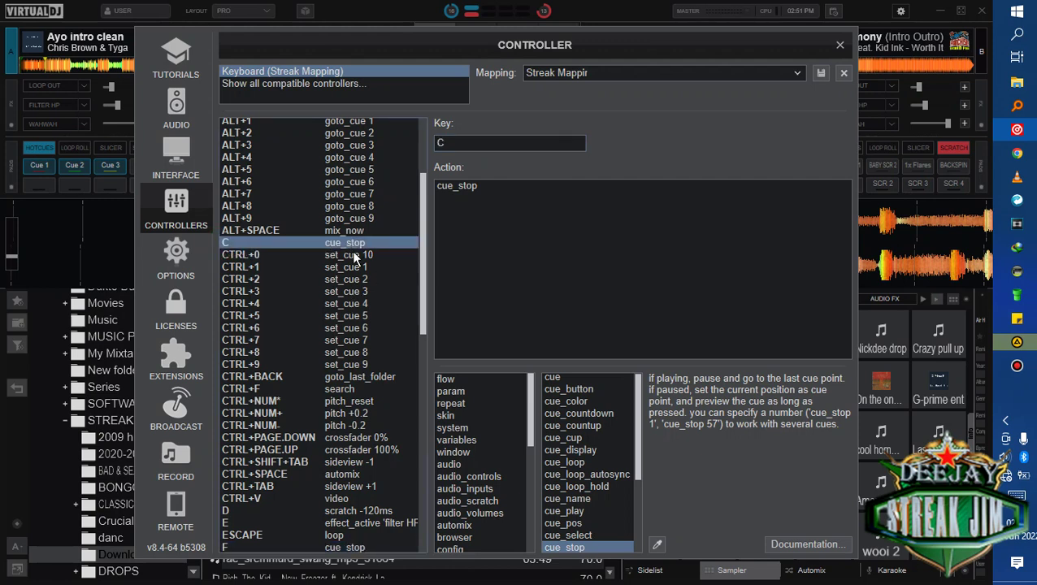
click(462, 139)
key(f)
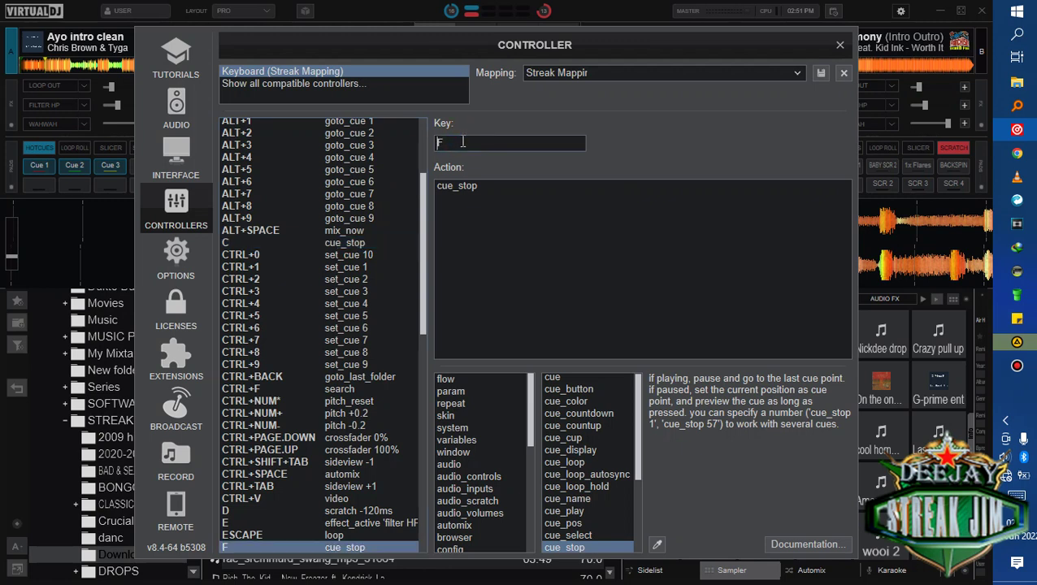
click(840, 45)
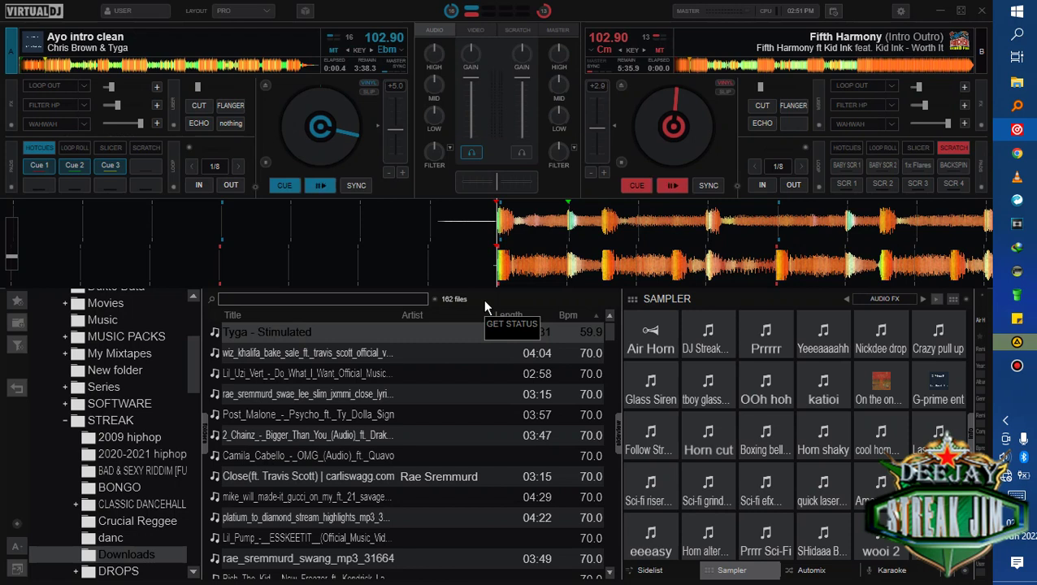
Reopen the keyboard mapping and look up the F and C keys' actions by entering each key
key(ctrl+p)
click(460, 139)
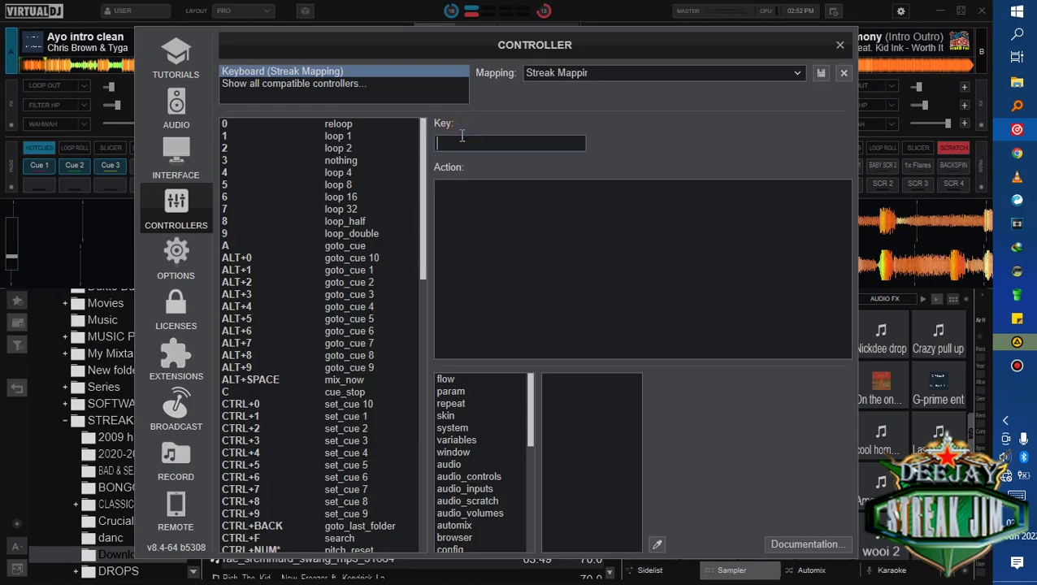
key(f)
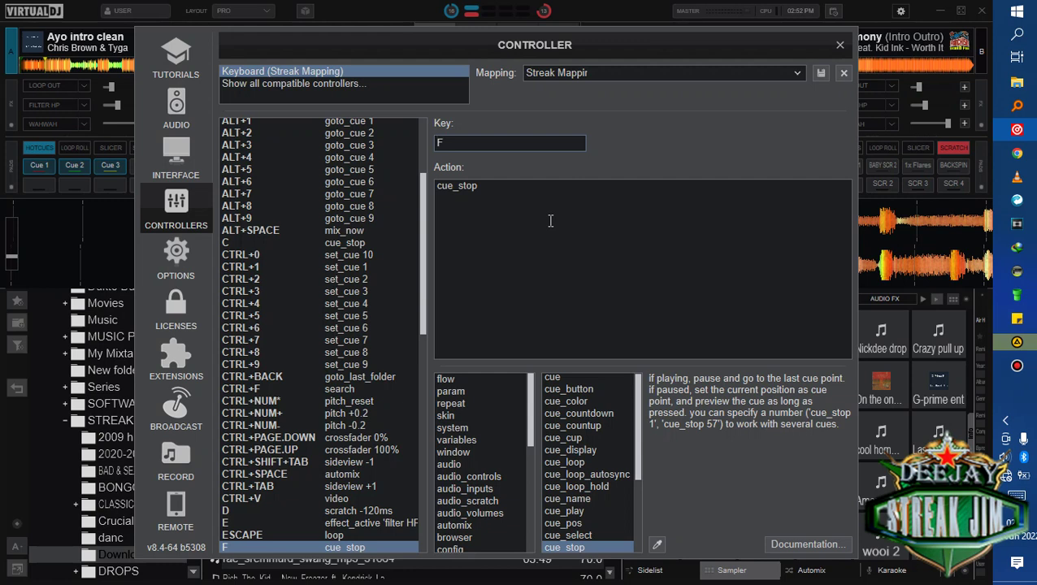
click(460, 144)
key(c)
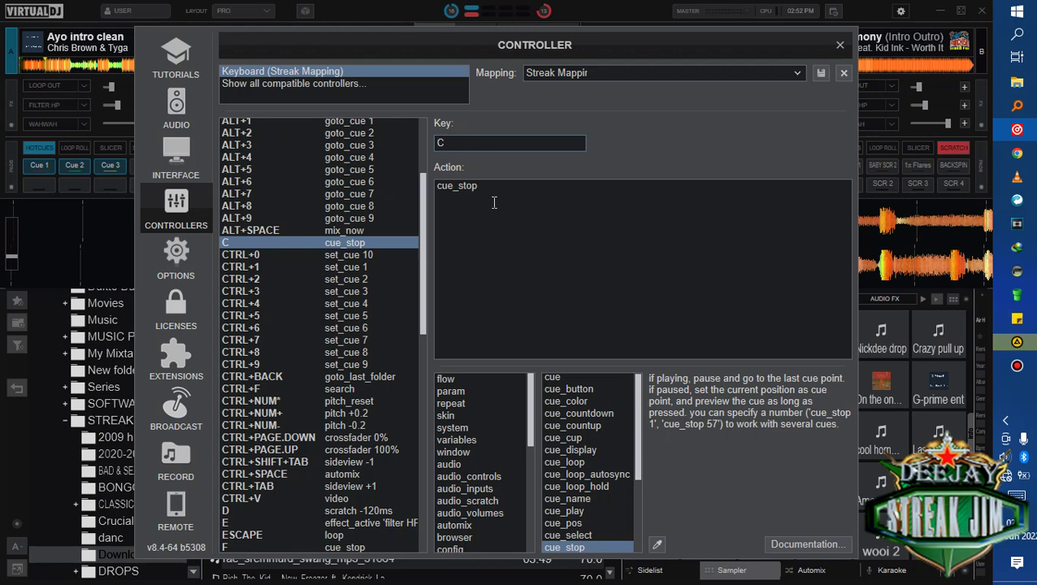
click(838, 48)
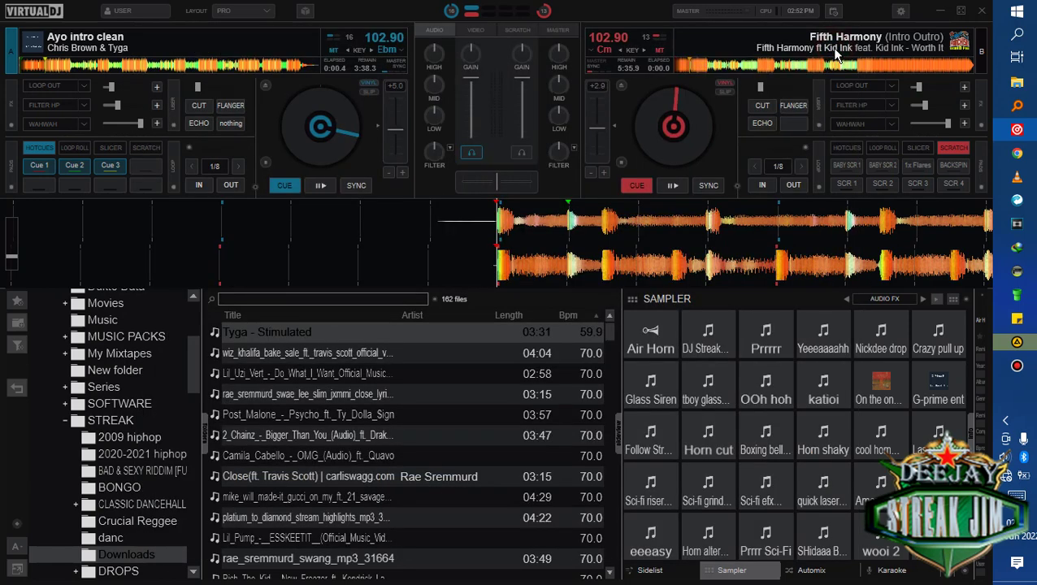
Play "Ayo intro clean" on deck A and repeatedly restart it from the opening cue point as a scratch demonstration
key(space)
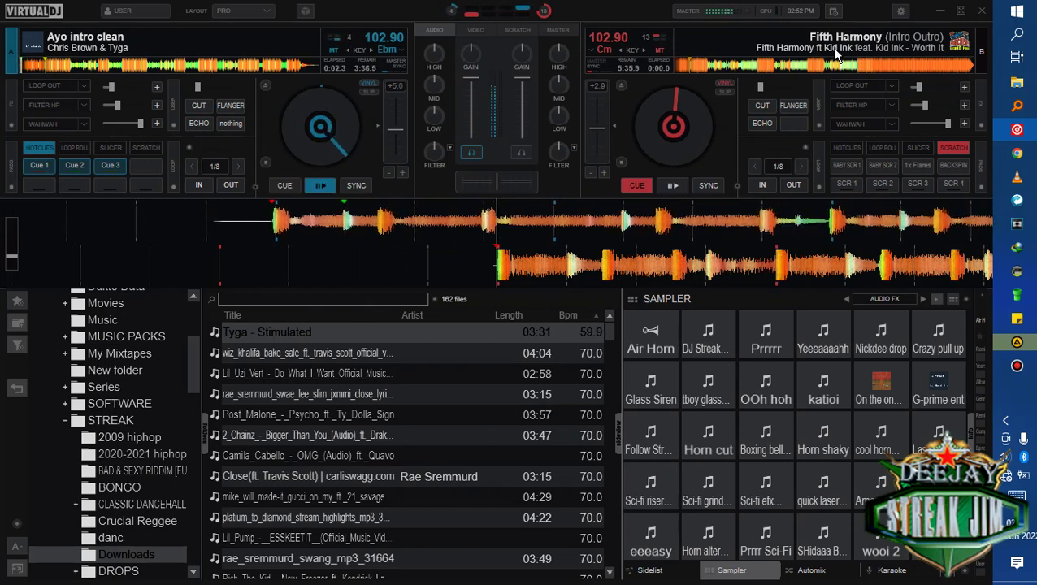
key(1)
key(1)
key(space)
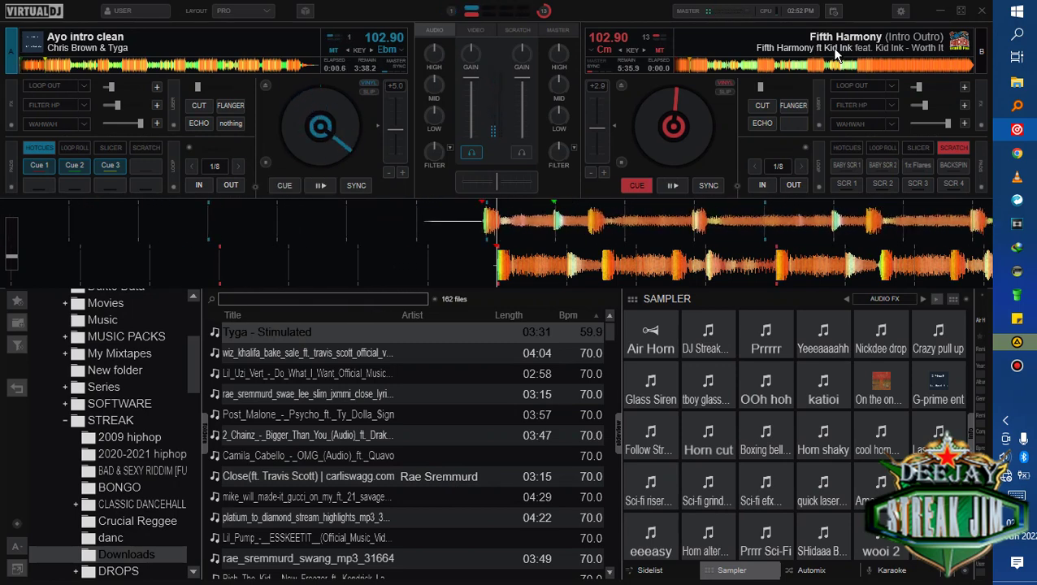
key(space)
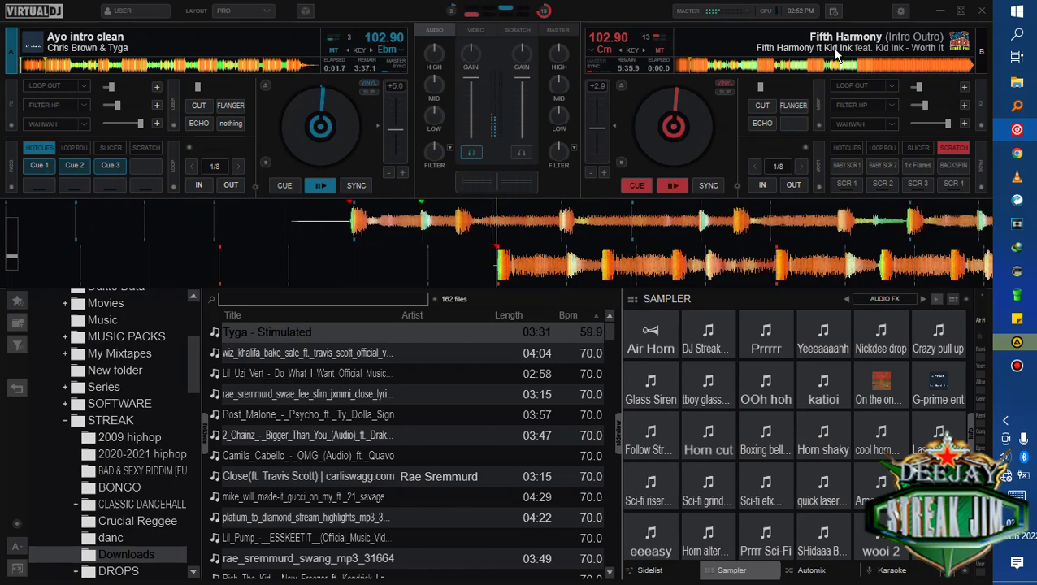
key(space)
key(space)
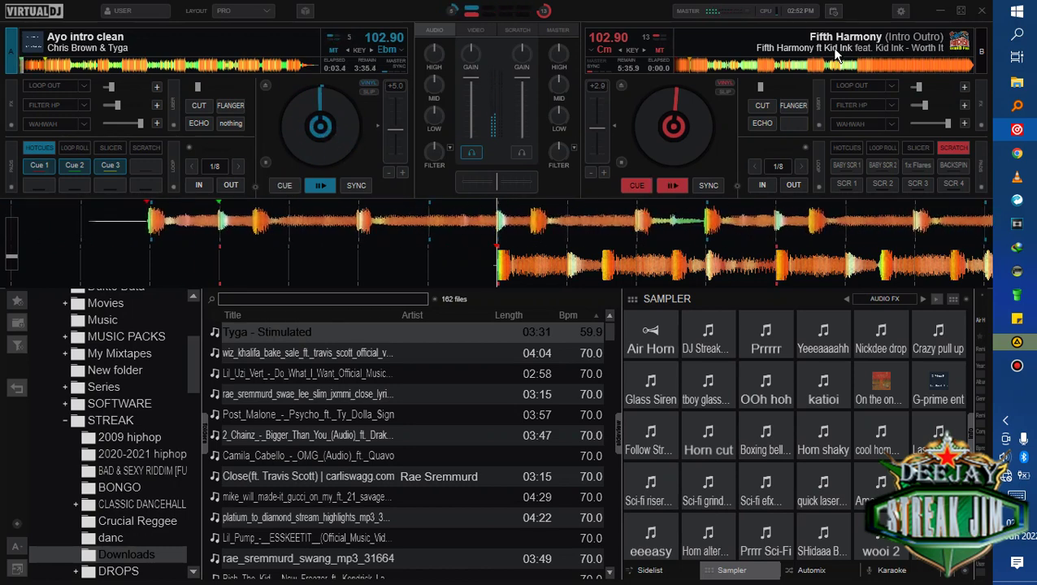
key(space)
key(space)
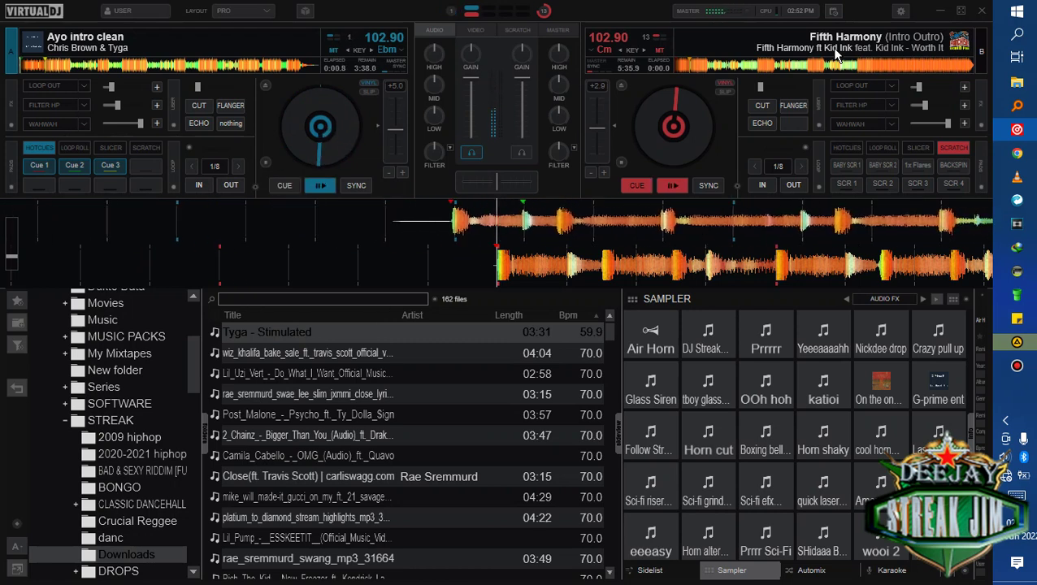
Return deck A to its opening cue point, replay the intro past the first bars, and pause it
key(space)
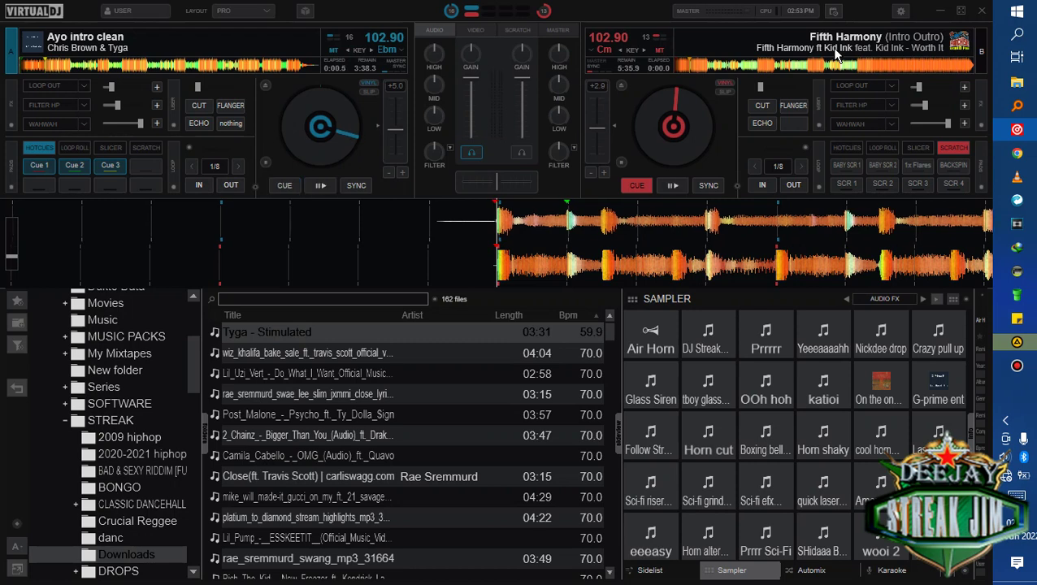
key(space)
key(space)
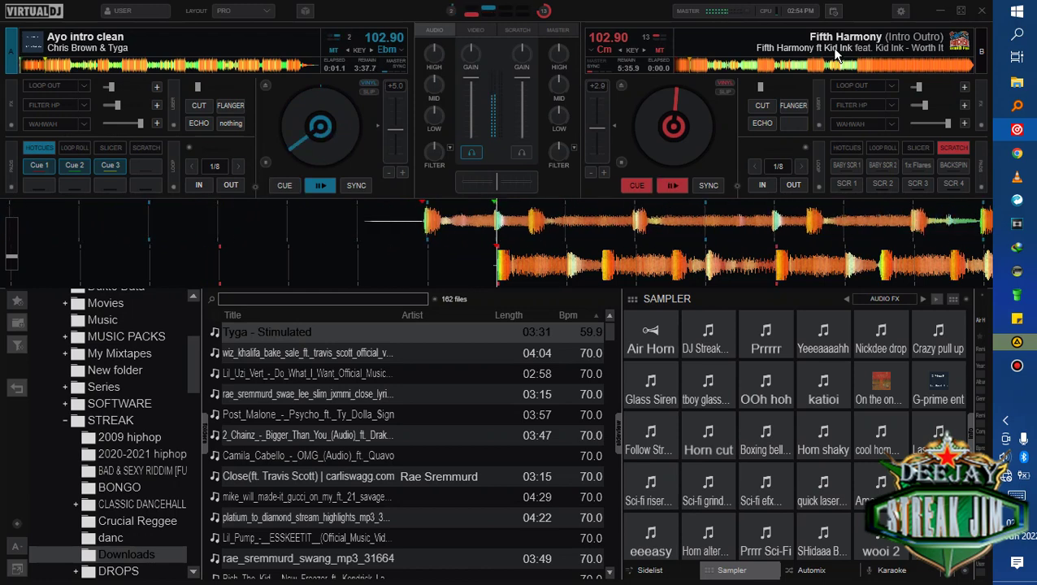
key(space)
key(space)
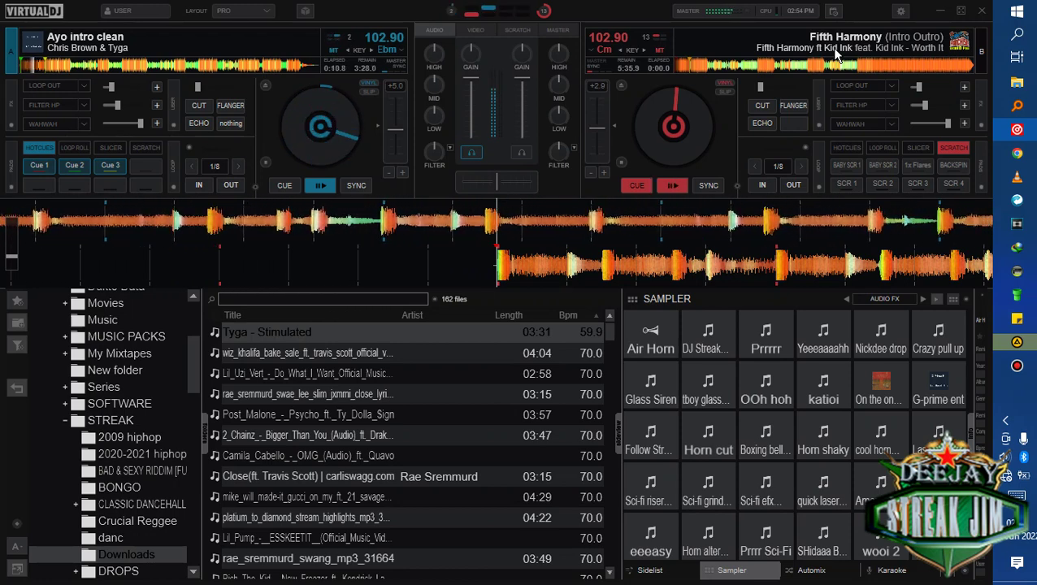
click(35, 84)
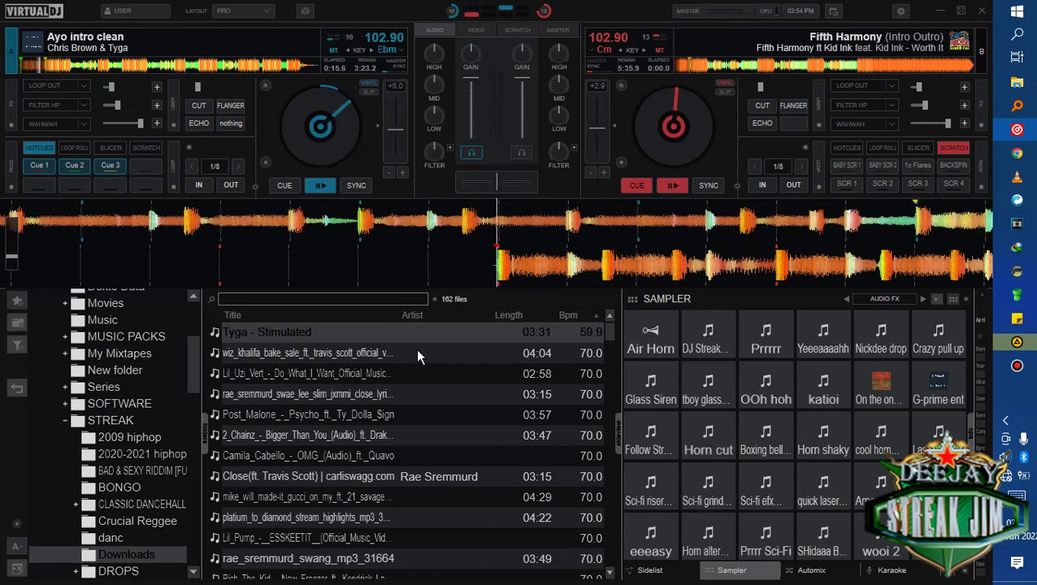
Review the actions mapped to the D, F, G and A keys in the keyboard controller mapping
click(901, 11)
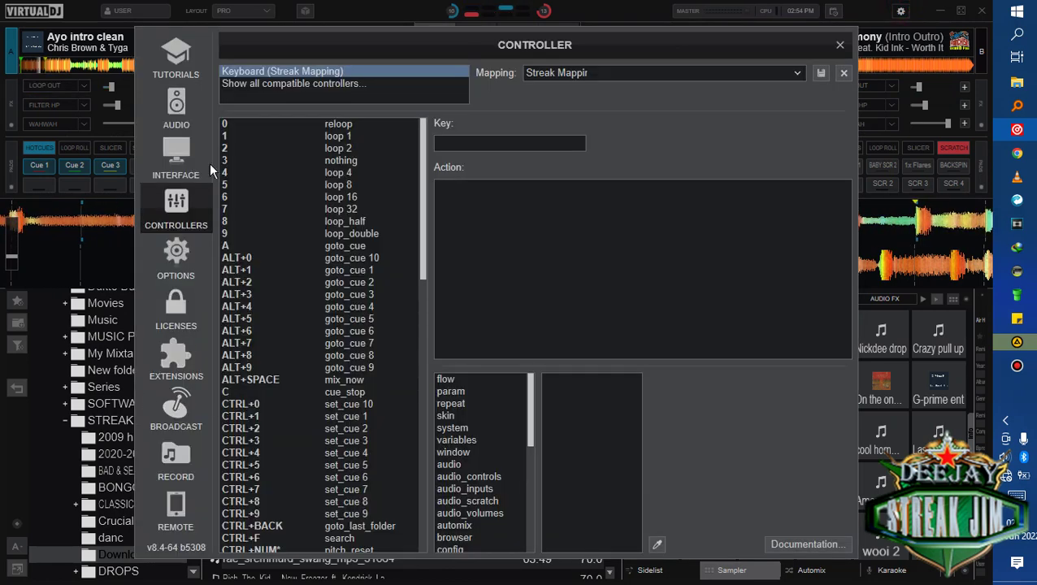
click(478, 144)
key(d)
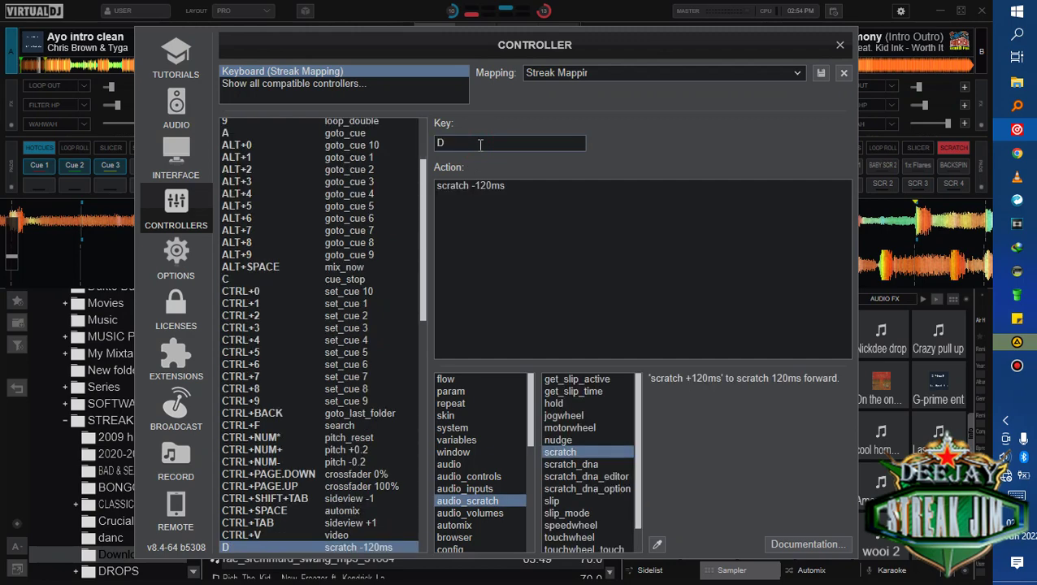
key(f)
key(g)
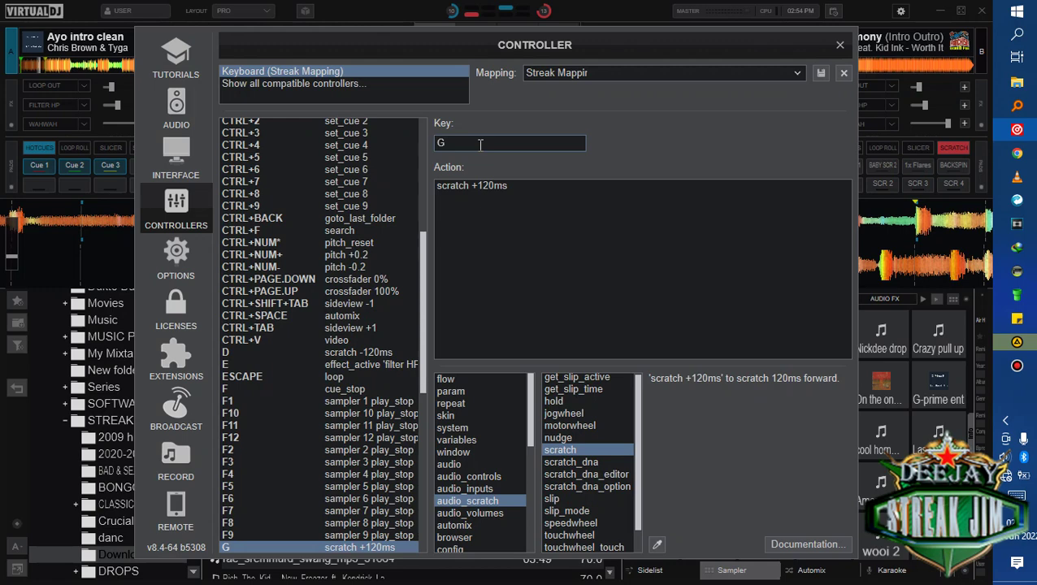
key(a)
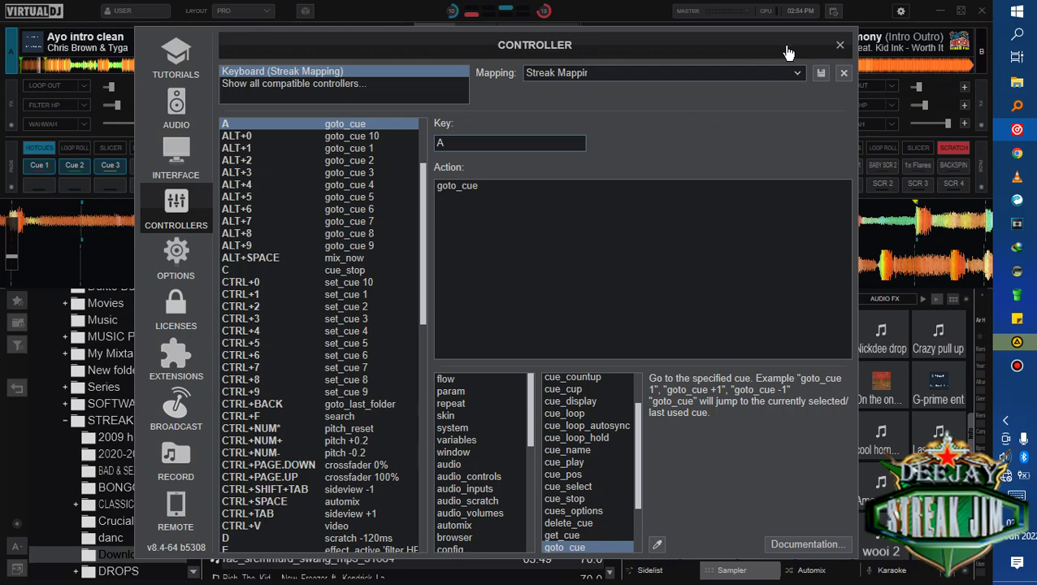
click(840, 44)
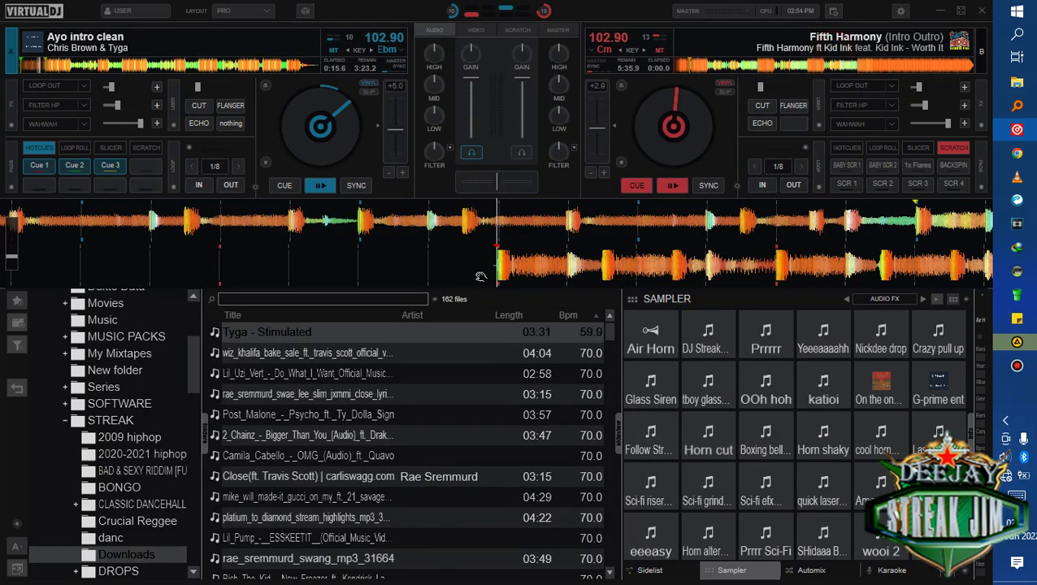
Play deck A briefly from the opening cue point and send it back to that cue
key(1)
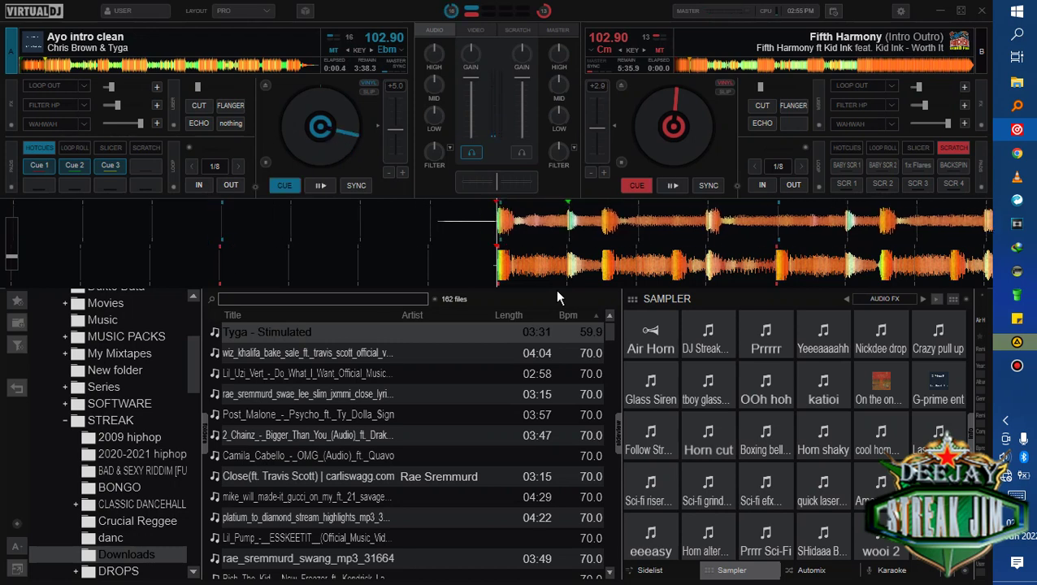
key(space)
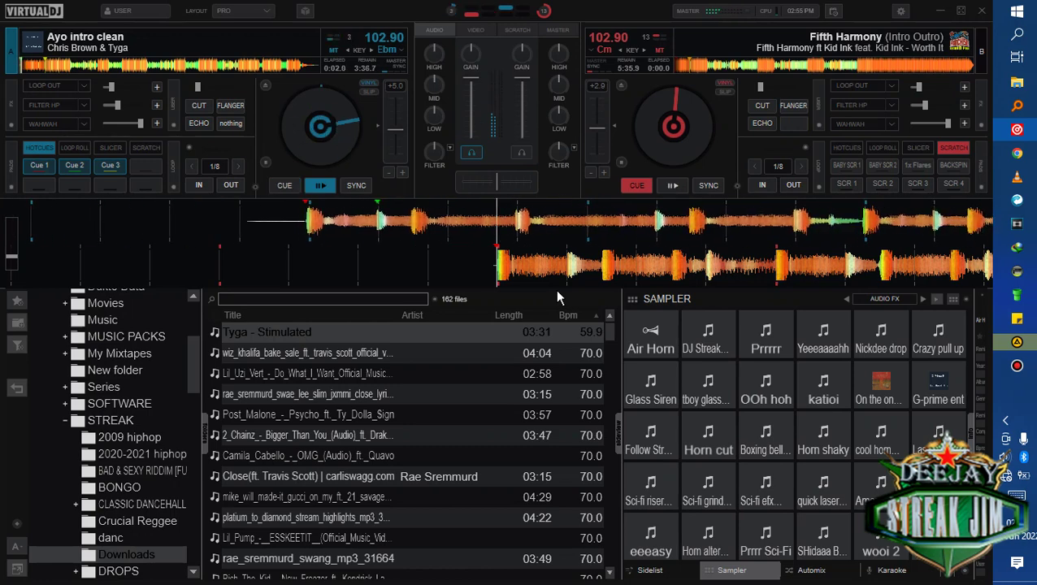
key(space)
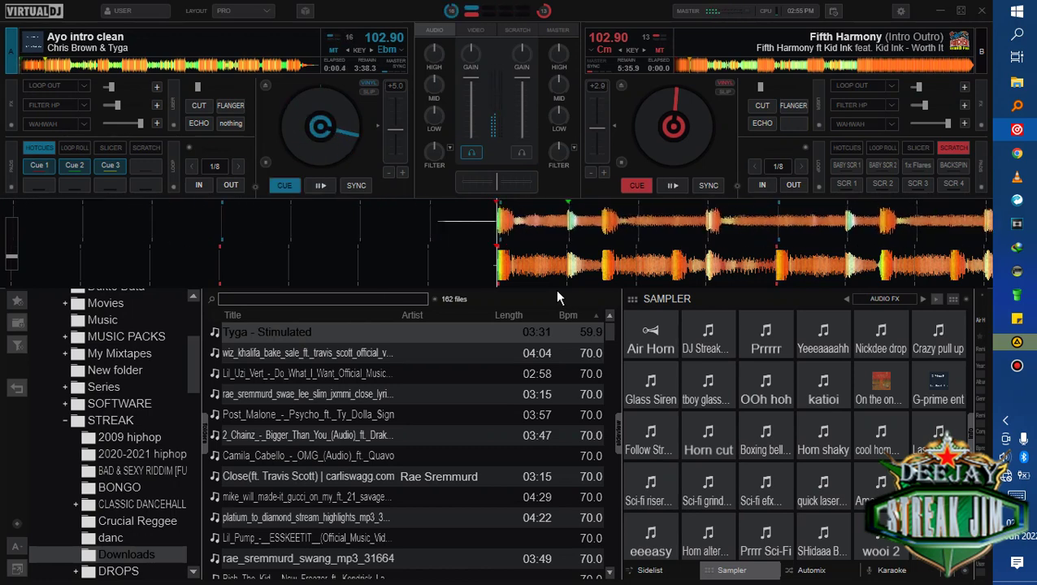
Start and stop deck A from its opening cue point, apply the Loop Out effect during playback, and pause the deck
key(space)
key(space)
key(space)
key(space)
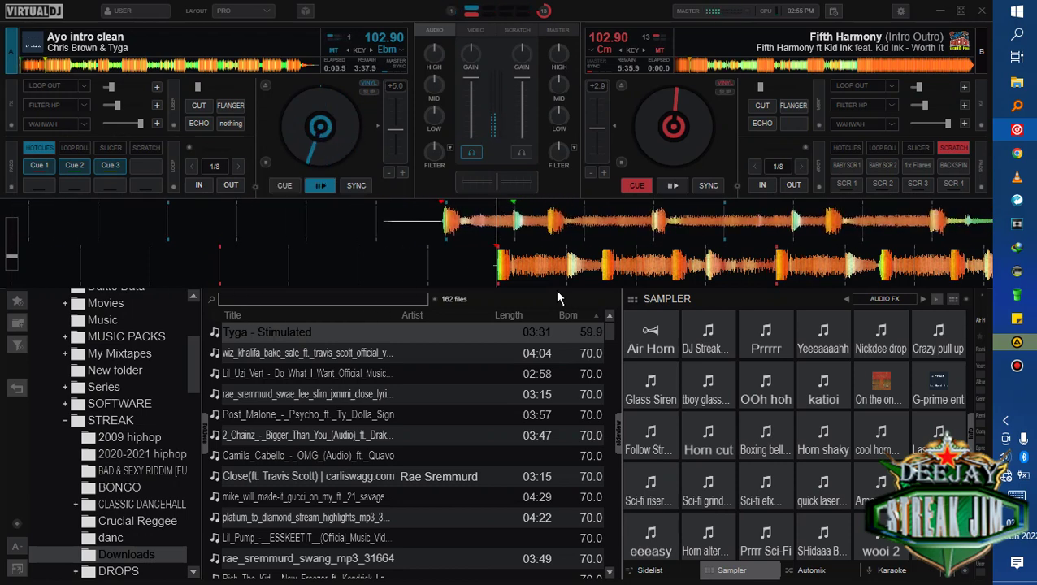
click(34, 85)
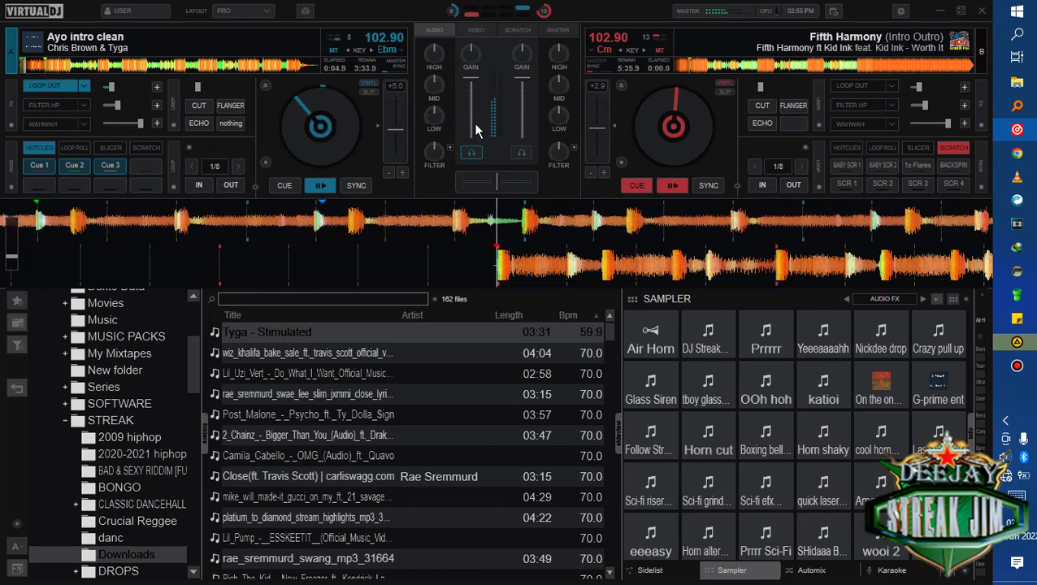
key(space)
Re-enter "scratch -120ms" as the action for the D key in the keyboard controller mapping and close the settings
click(902, 11)
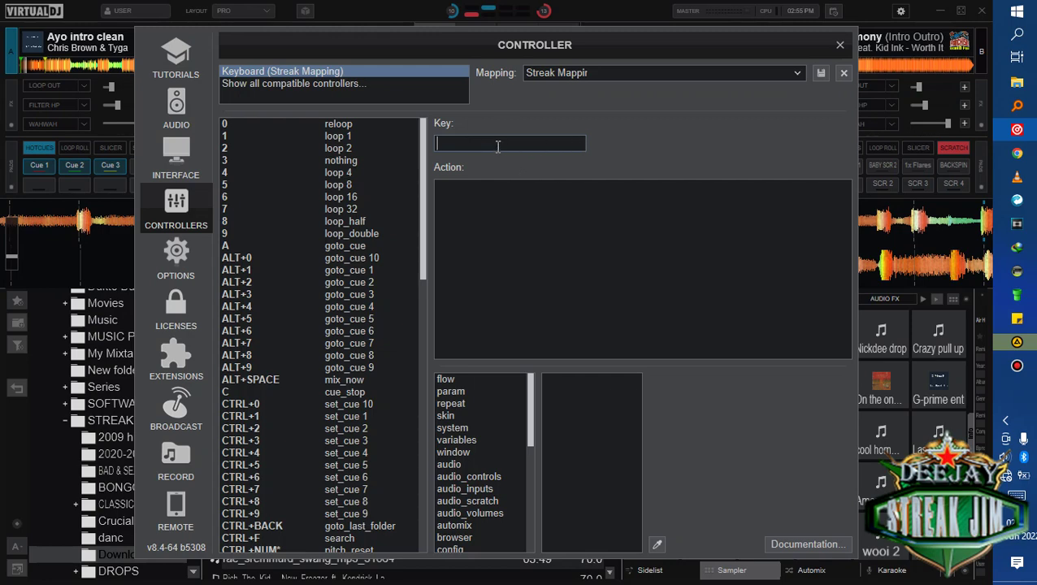
key(d)
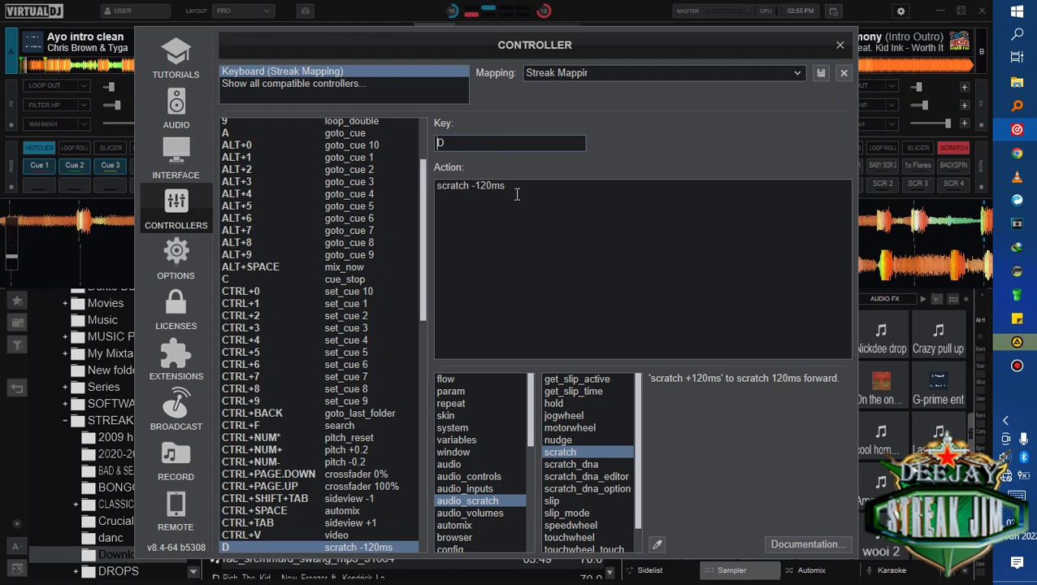
click(516, 194)
triple_click(514, 189)
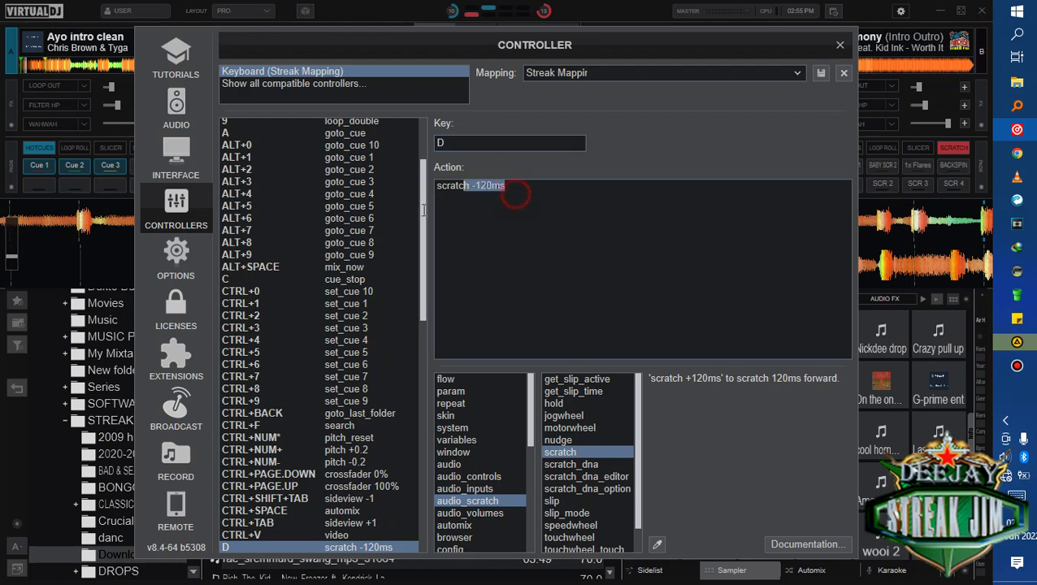
text(scr)
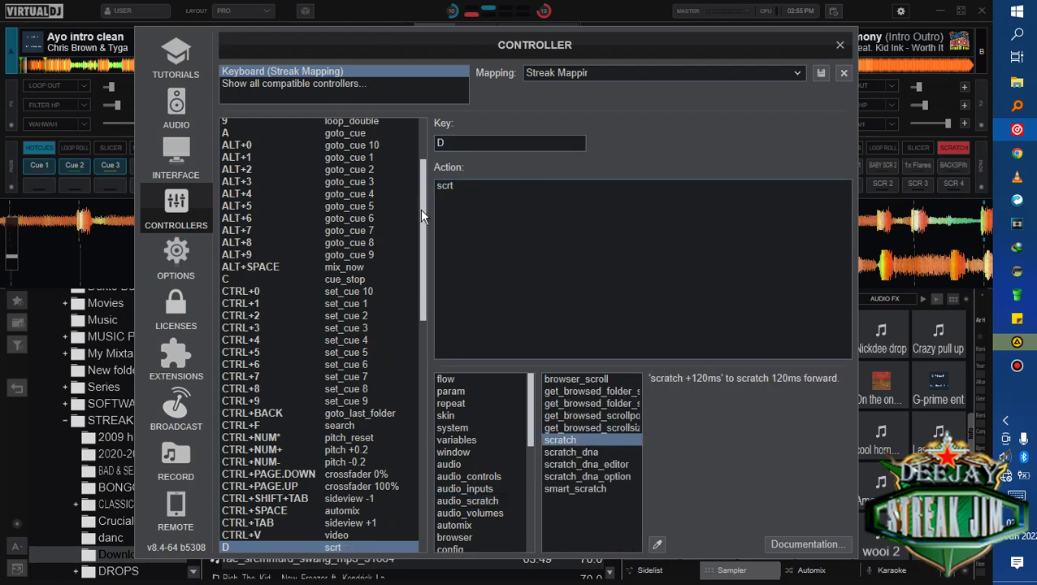
text(atch -120m)
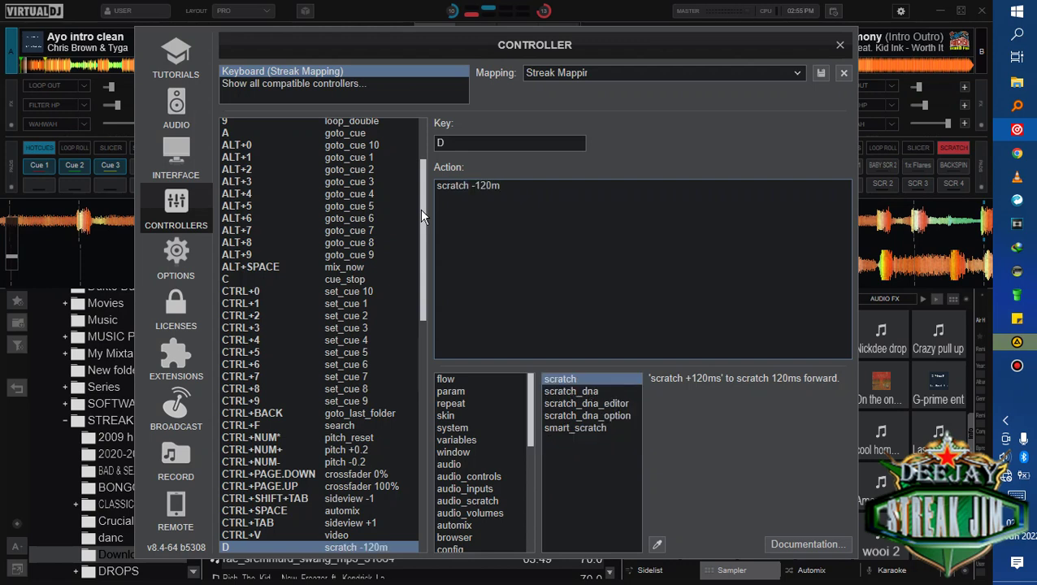
text(s)
click(622, 78)
click(840, 45)
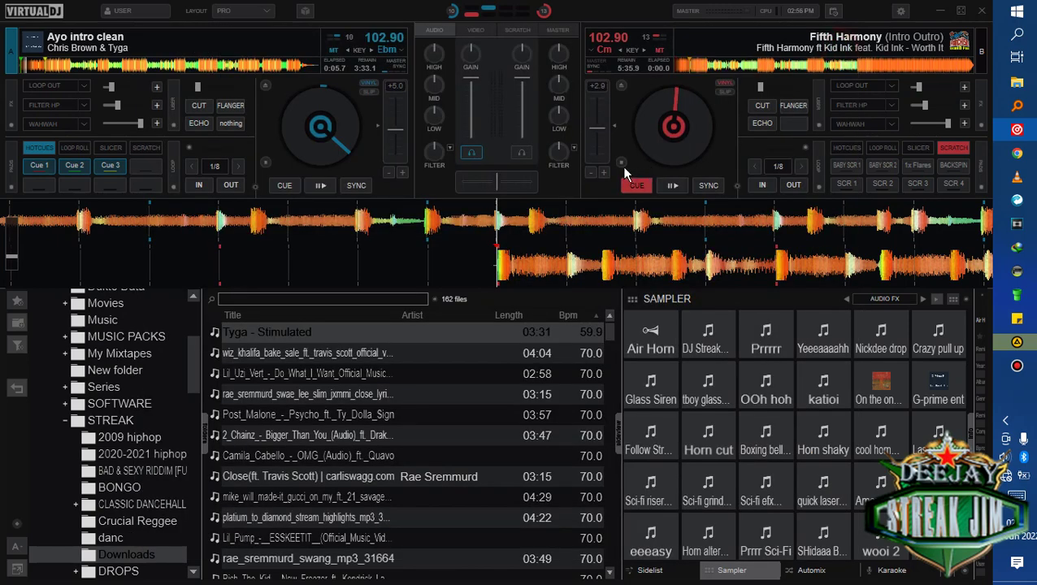
Play decks A and B together from their opening cue points with the Filter HP and Wahwah effects enabled on deck A
key(1)
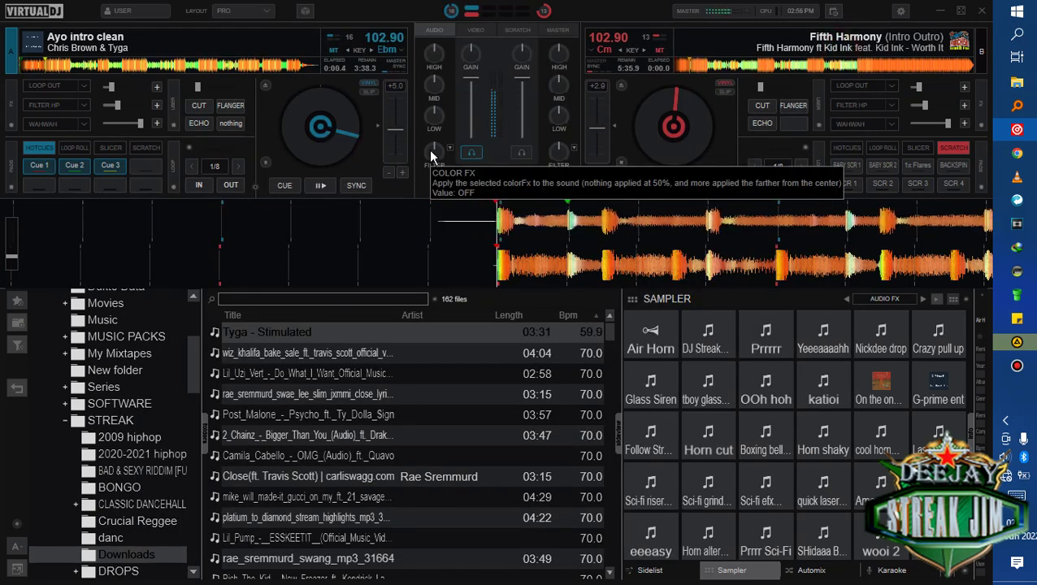
key(space)
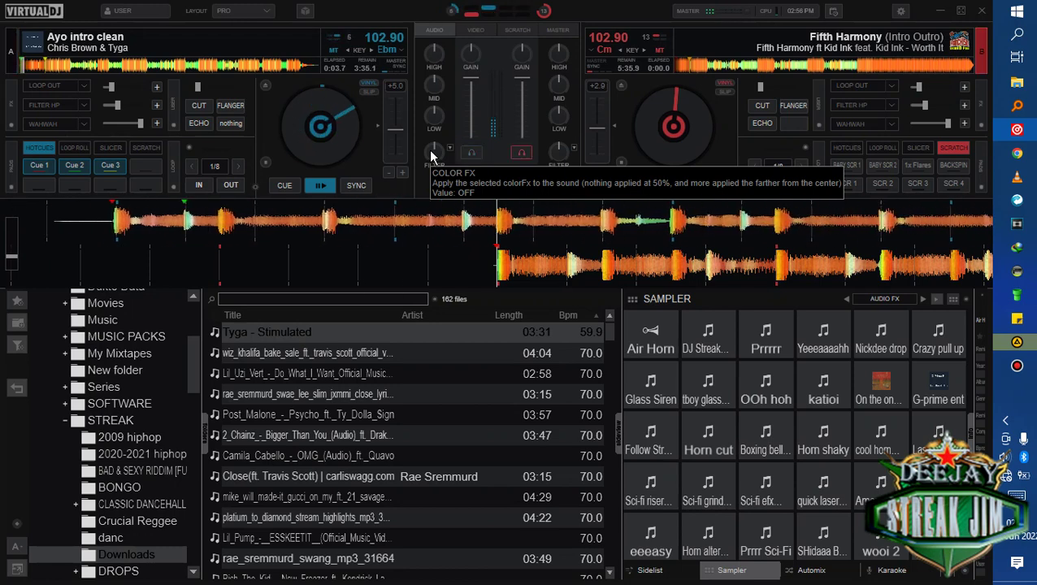
key(2)
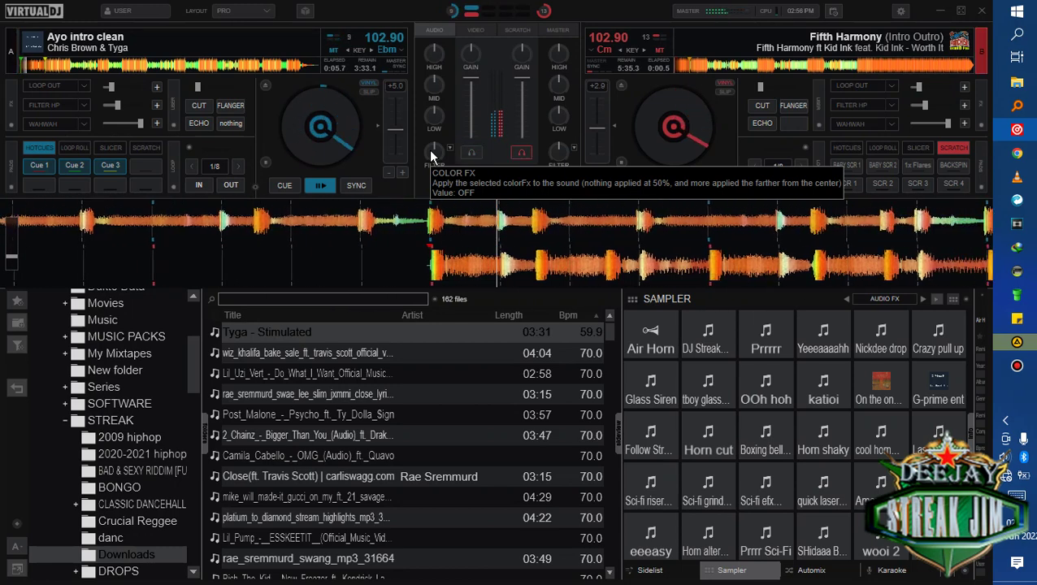
click(66, 107)
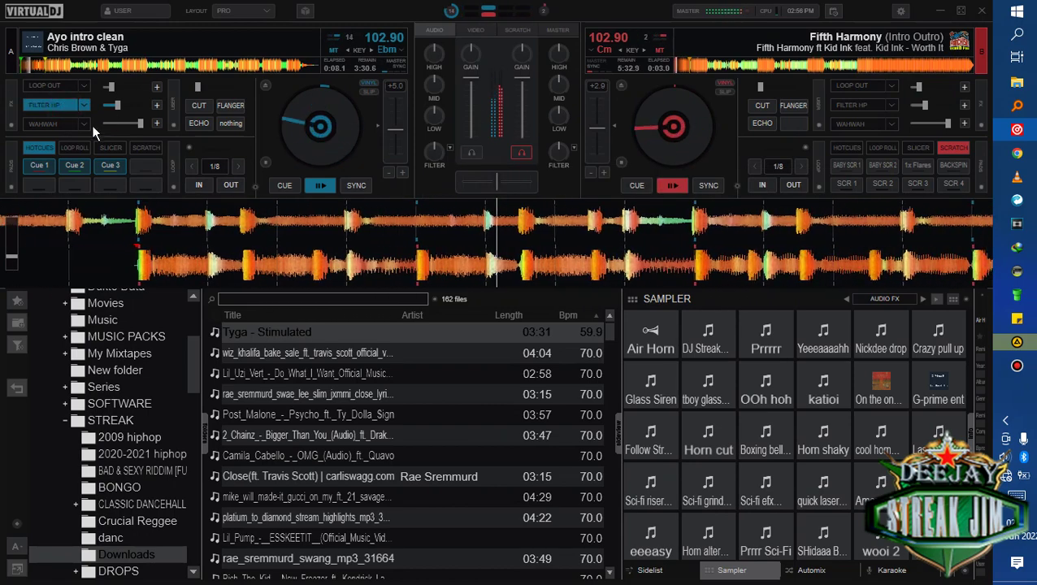
click(52, 126)
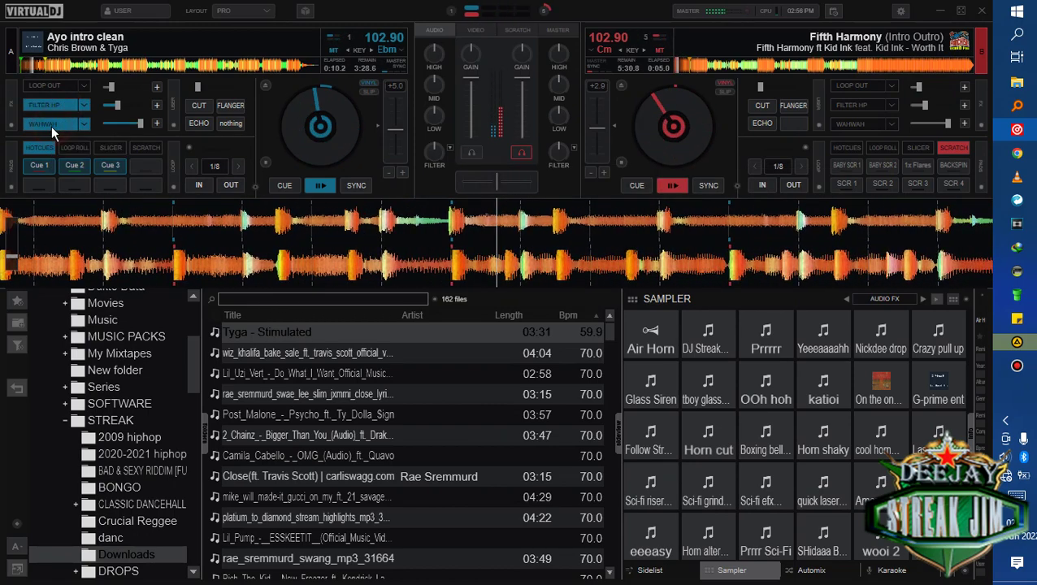
Loop the playing section of deck A and halve the loop repeatedly down to 1/8 beat
click(192, 167)
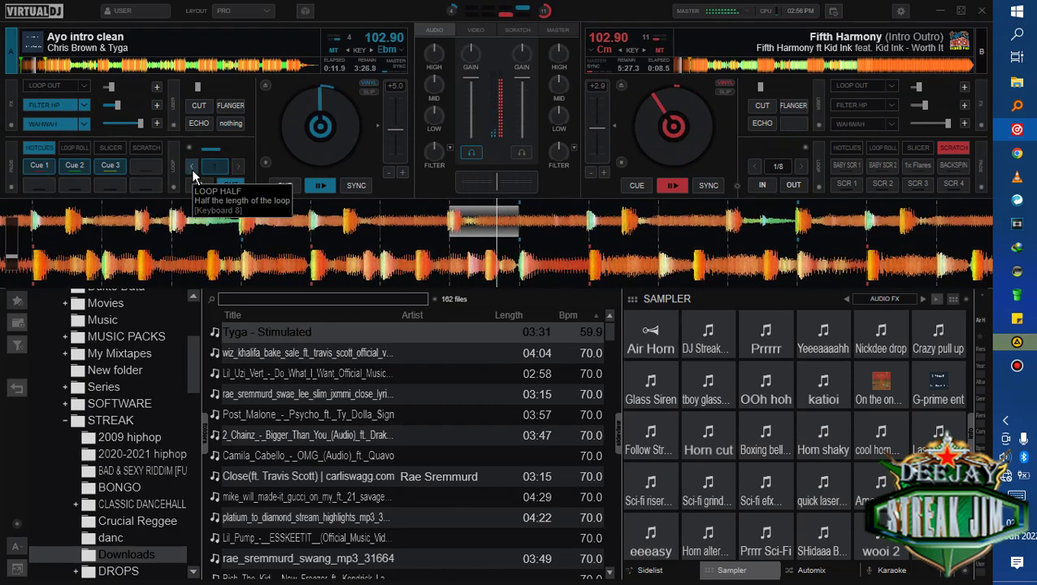
click(192, 174)
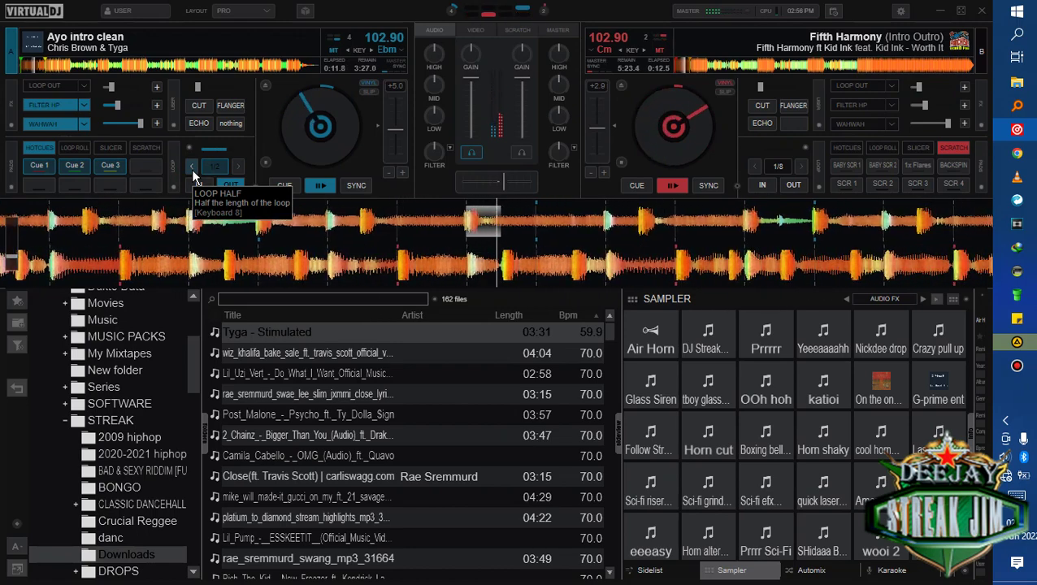
click(192, 174)
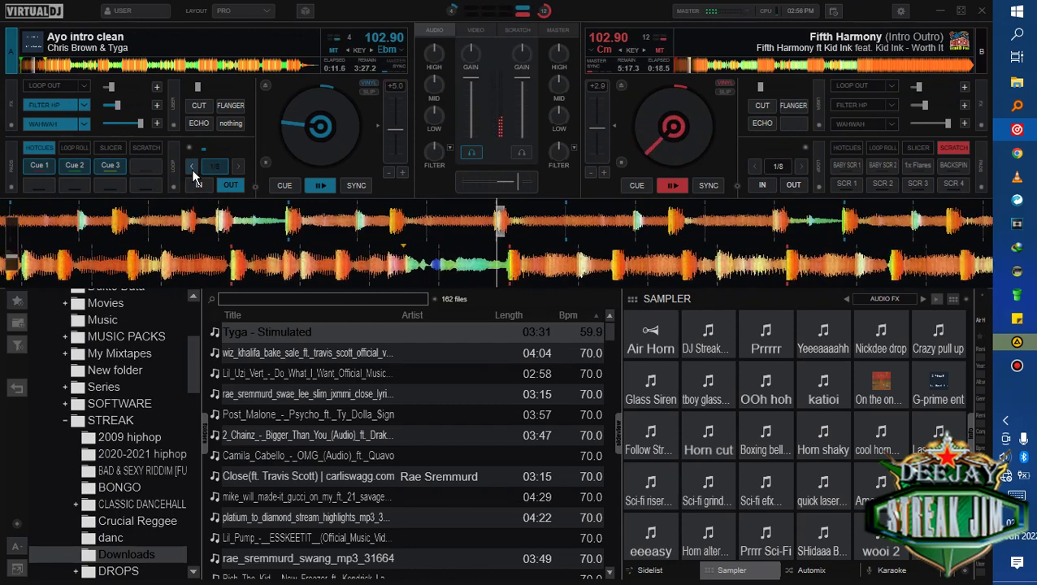
key(8)
Trigger the "tboy glass" sample and turn on the Loop Out effect on deck B
key(space)
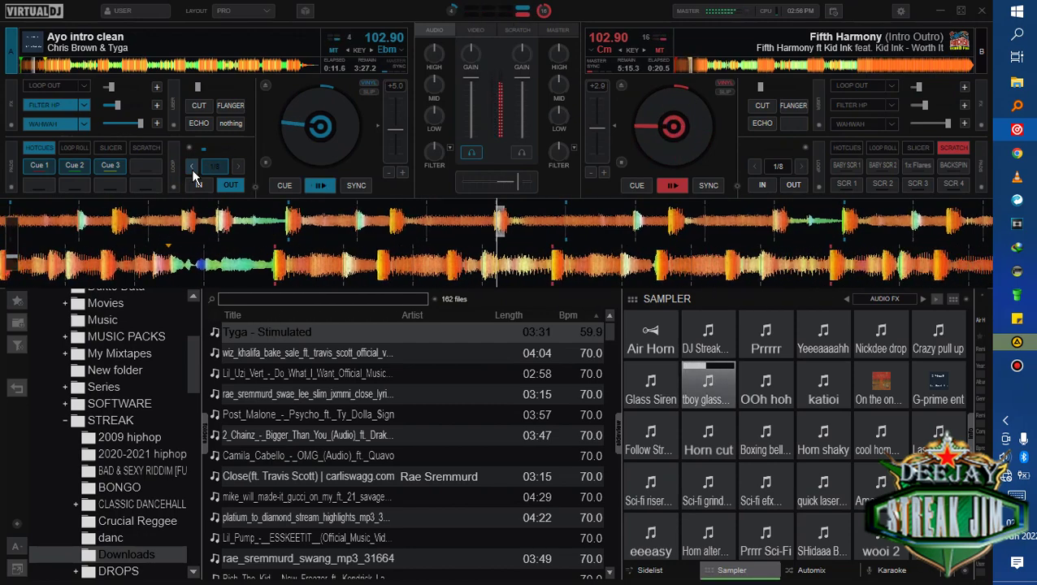
click(846, 86)
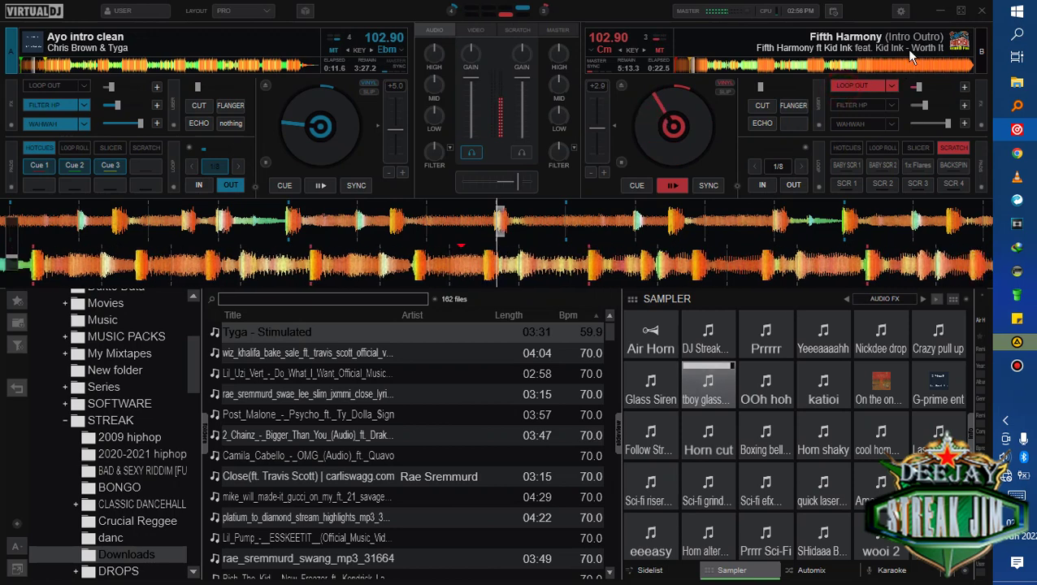